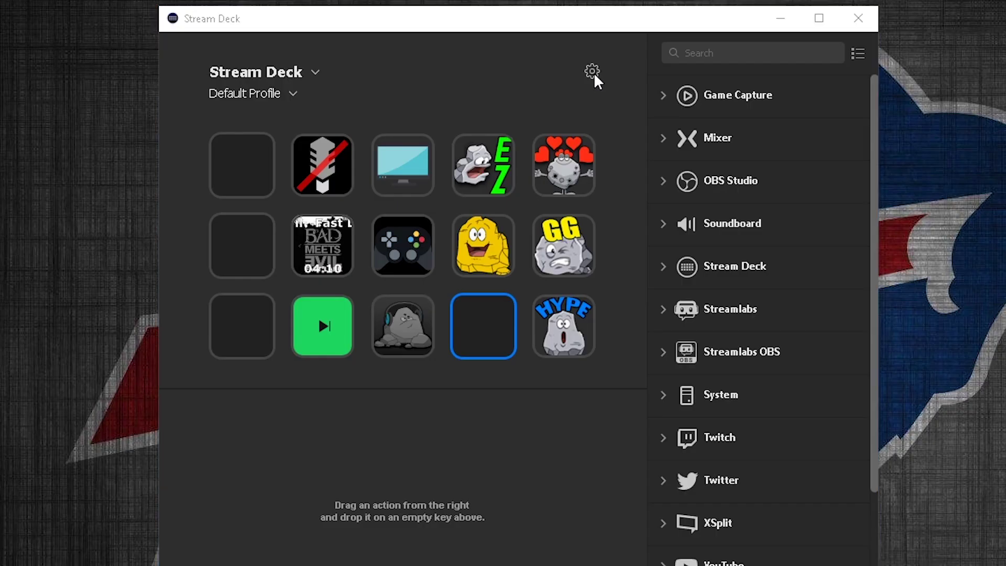
Add a Twitch account under Preferences > Accounts, logging in and solving the verification puzzle
click(592, 72)
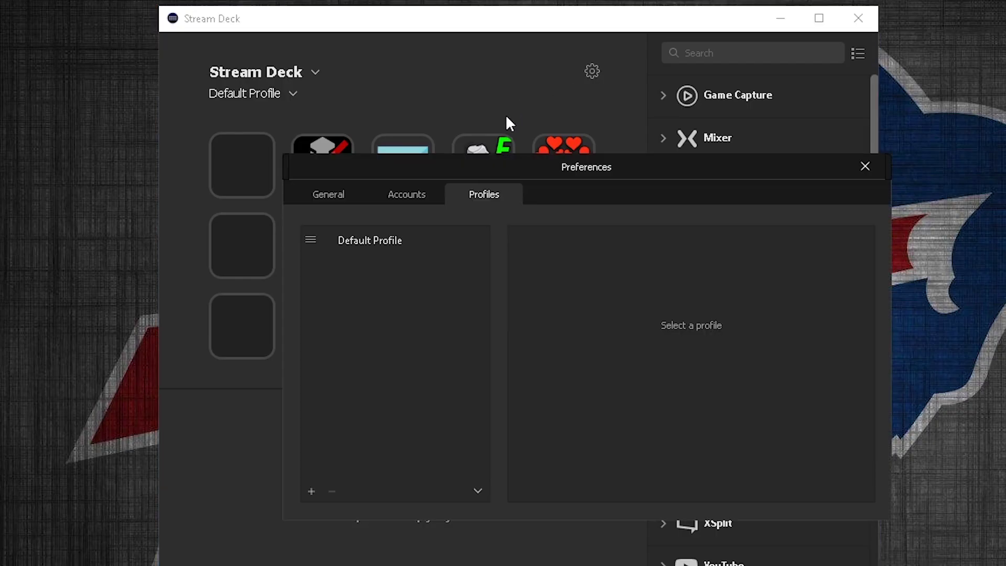
click(399, 199)
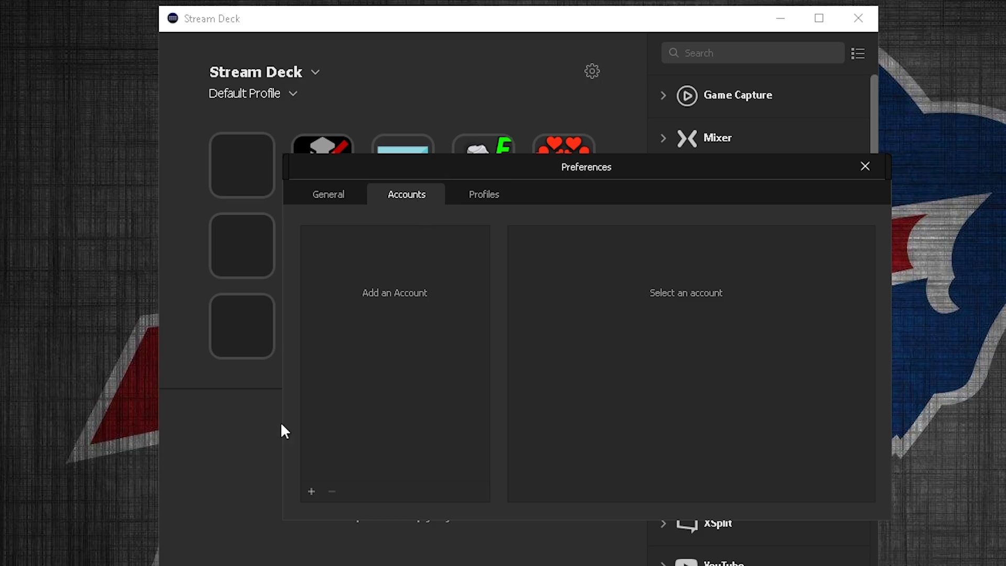
click(312, 491)
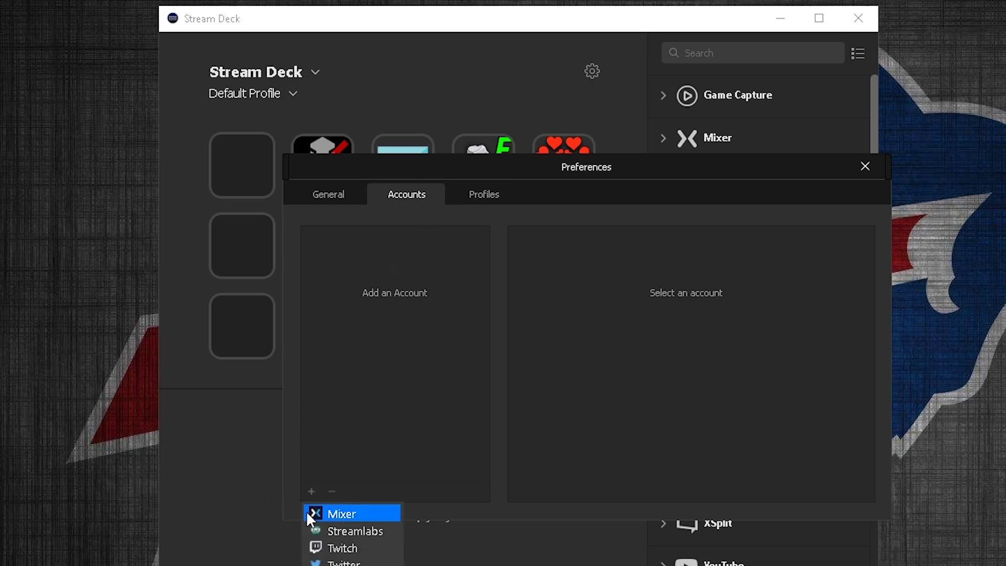
click(335, 547)
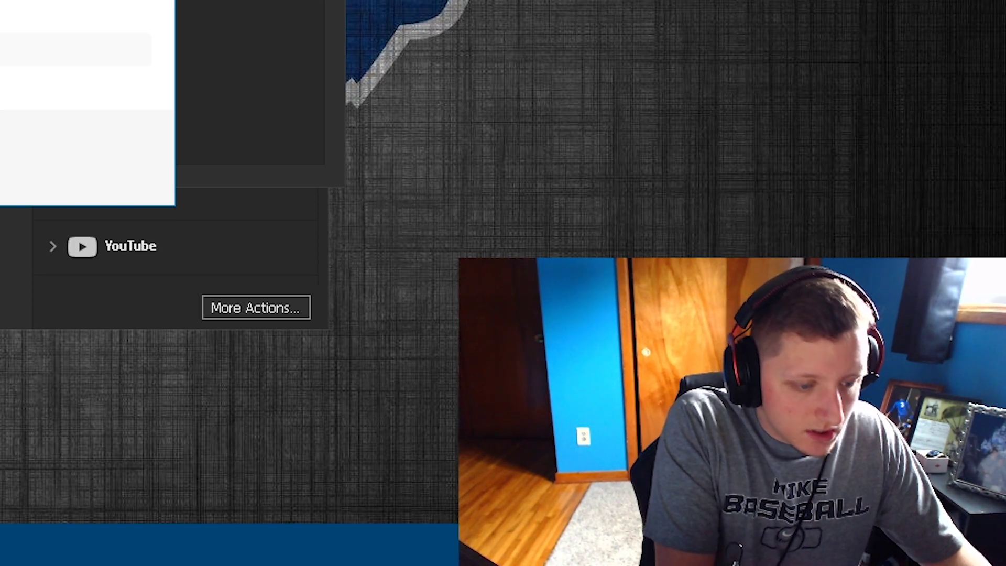
key(Return)
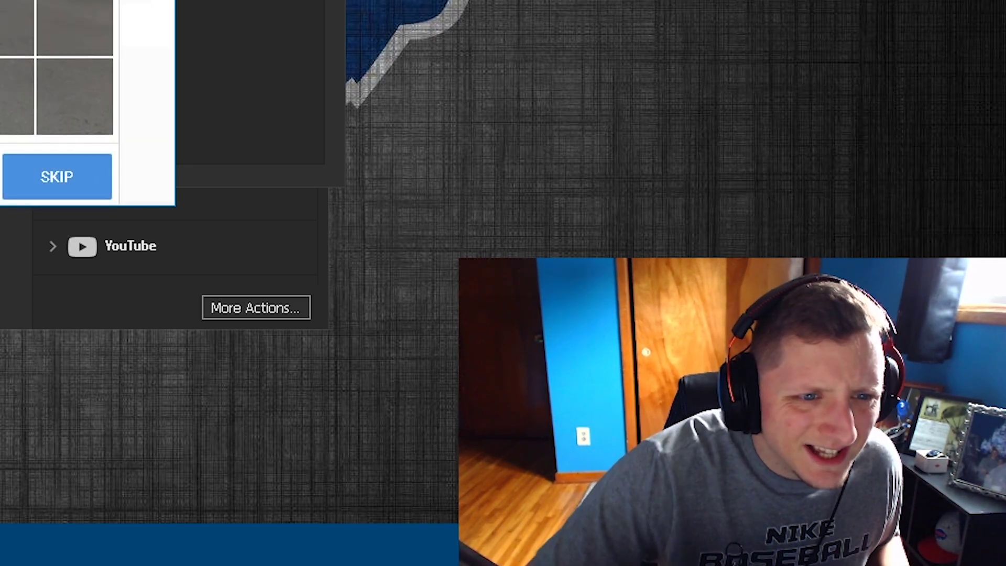
click(18, 3)
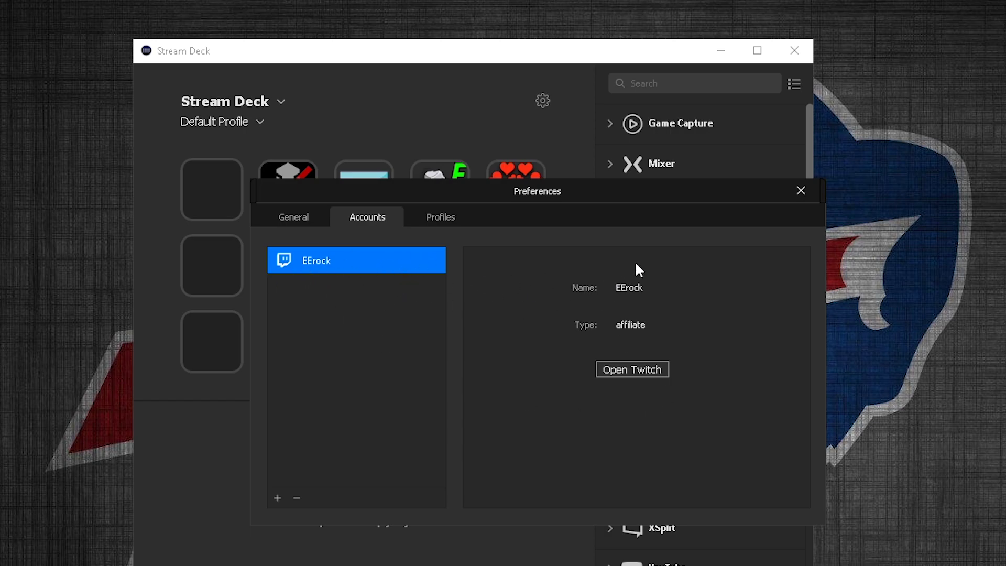
Close Preferences and drag Twitch's Create Clip action onto the empty fourth bottom-row key
click(804, 197)
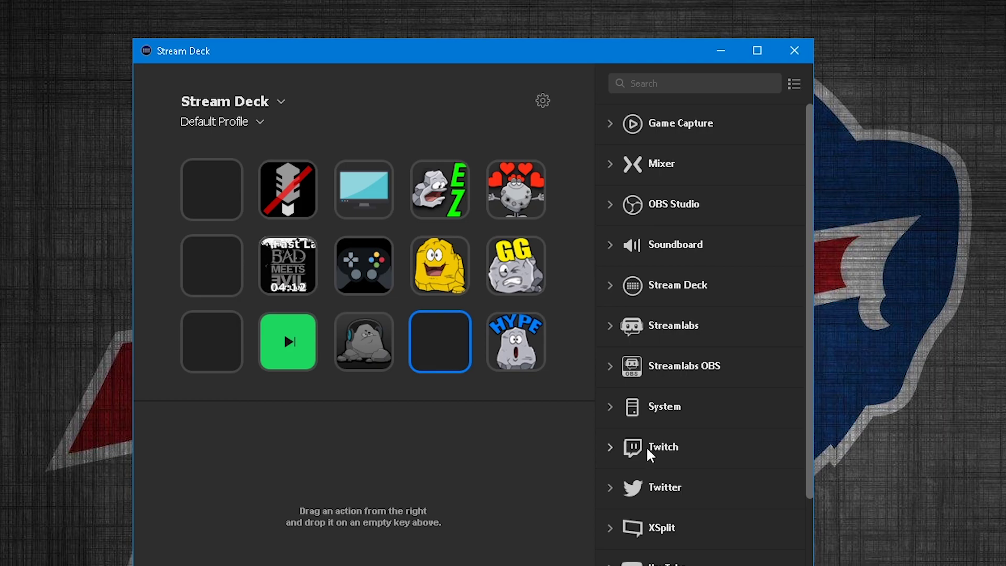
click(609, 448)
scroll(678, 451, down, 8)
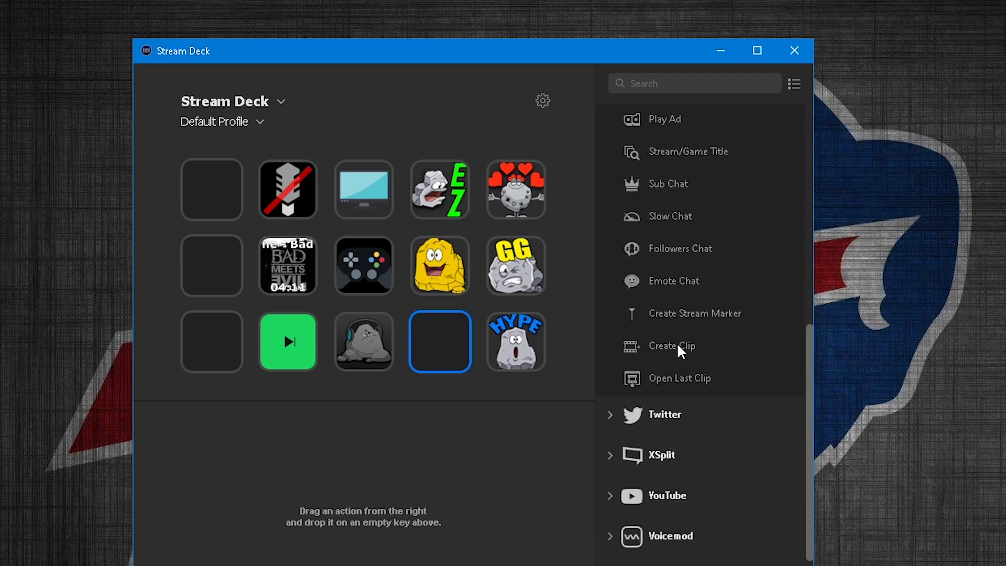
drag(680, 350, 448, 346)
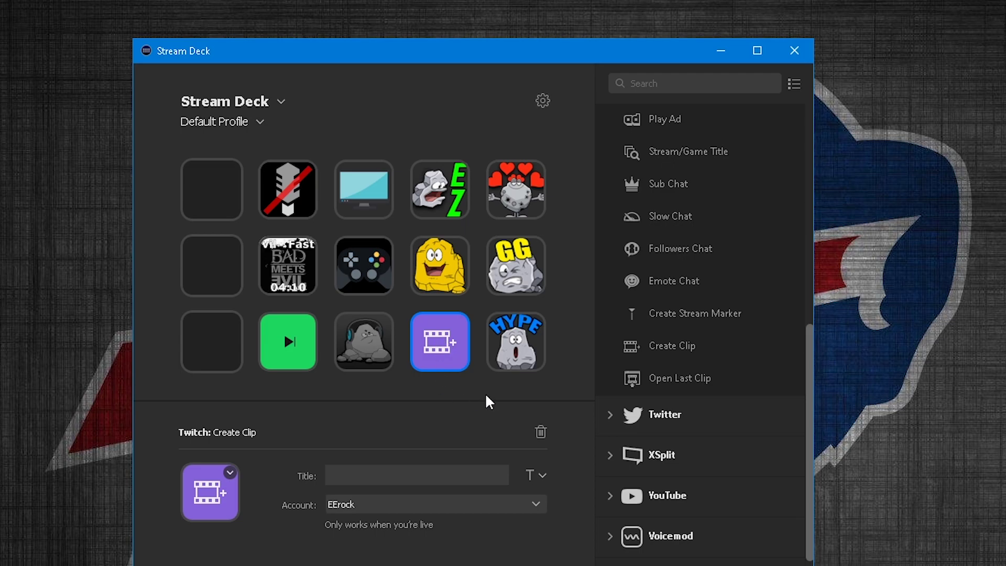
click(452, 411)
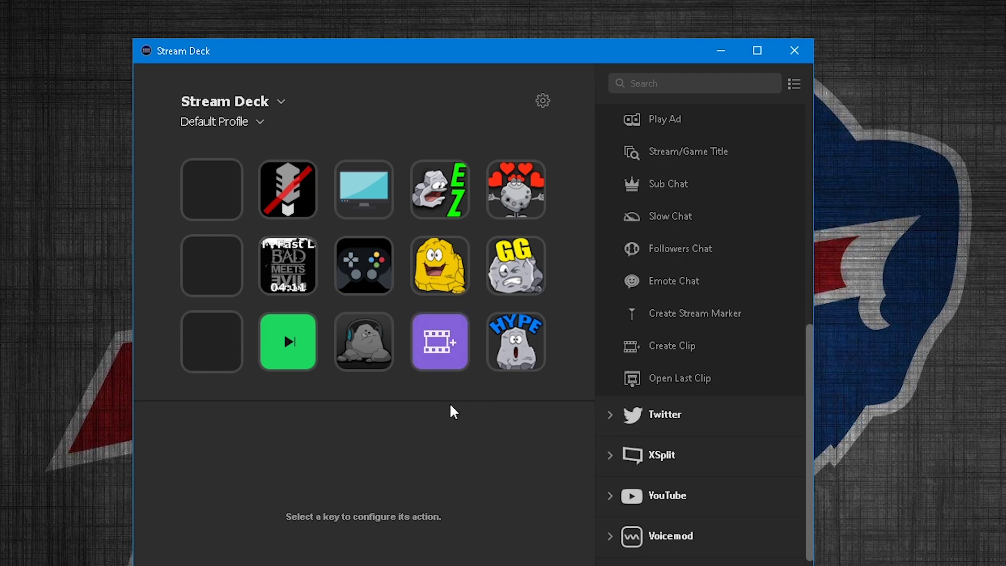
click(451, 362)
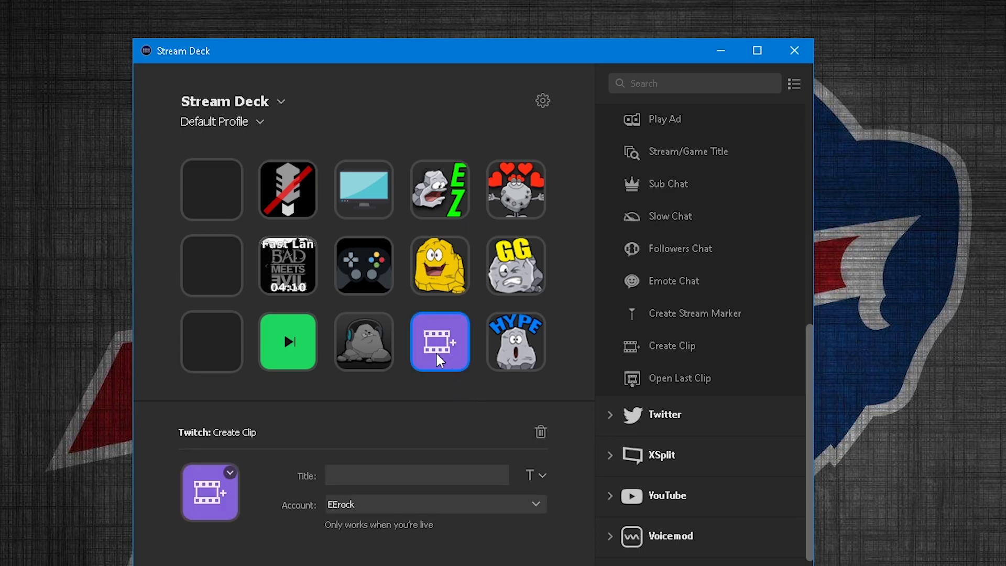
click(230, 472)
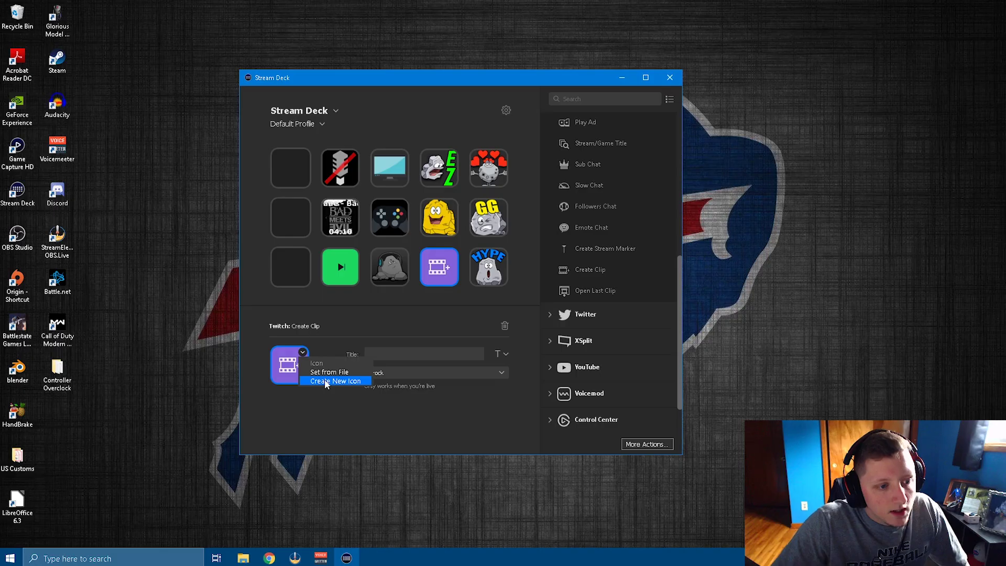
click(325, 380)
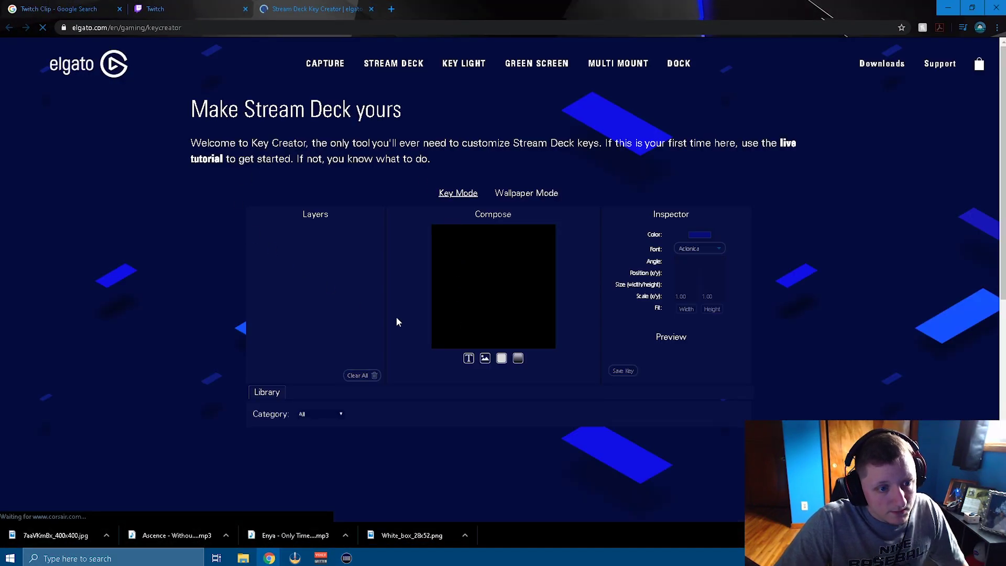
scroll(482, 287, down, 4)
scroll(375, 386, down, 5)
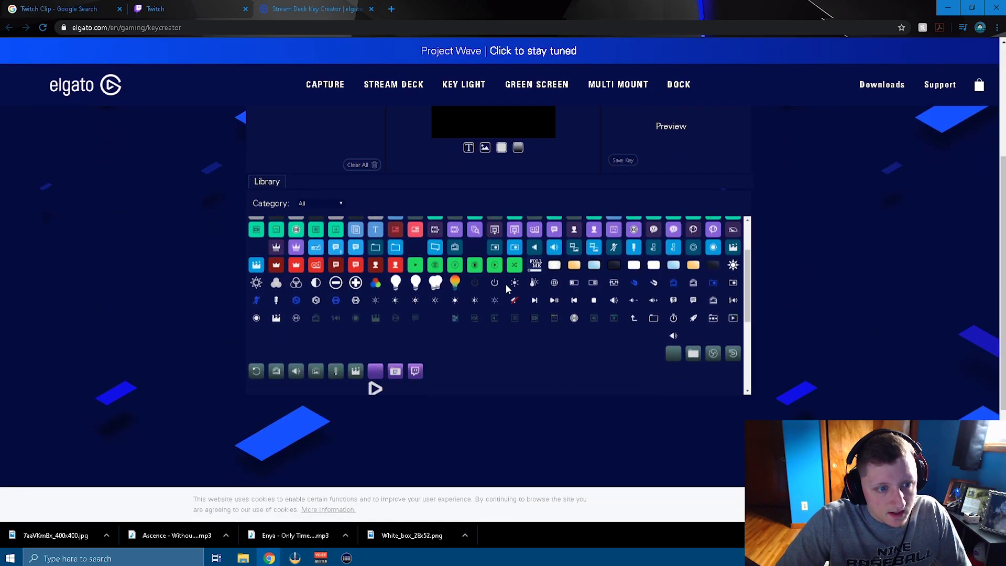
scroll(530, 344, up, 3)
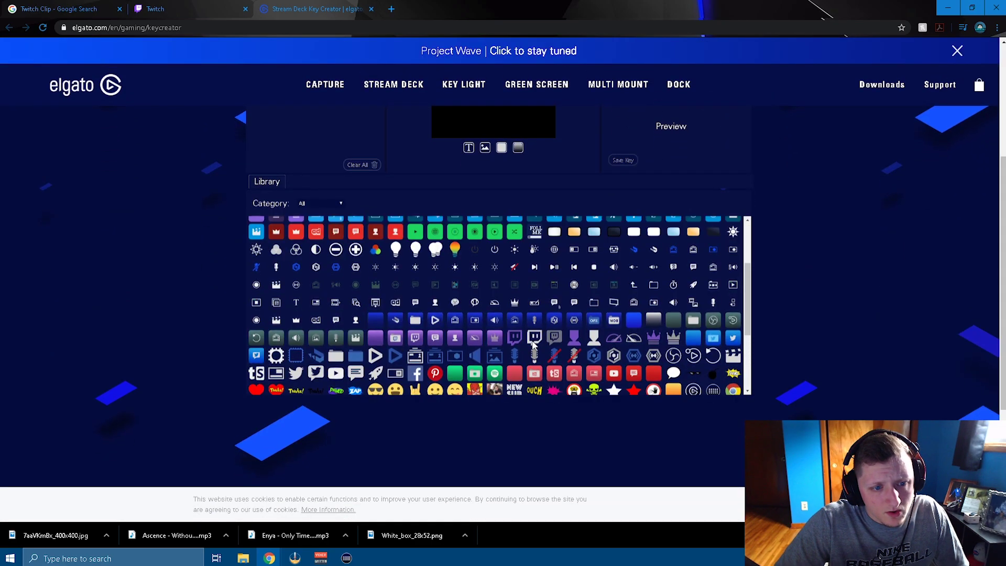
click(372, 10)
click(72, 14)
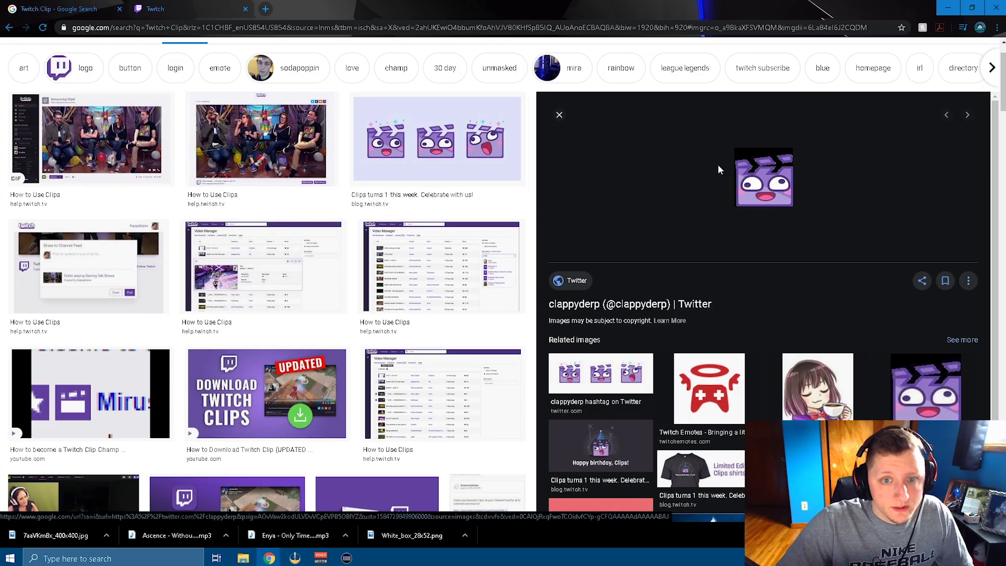
click(268, 558)
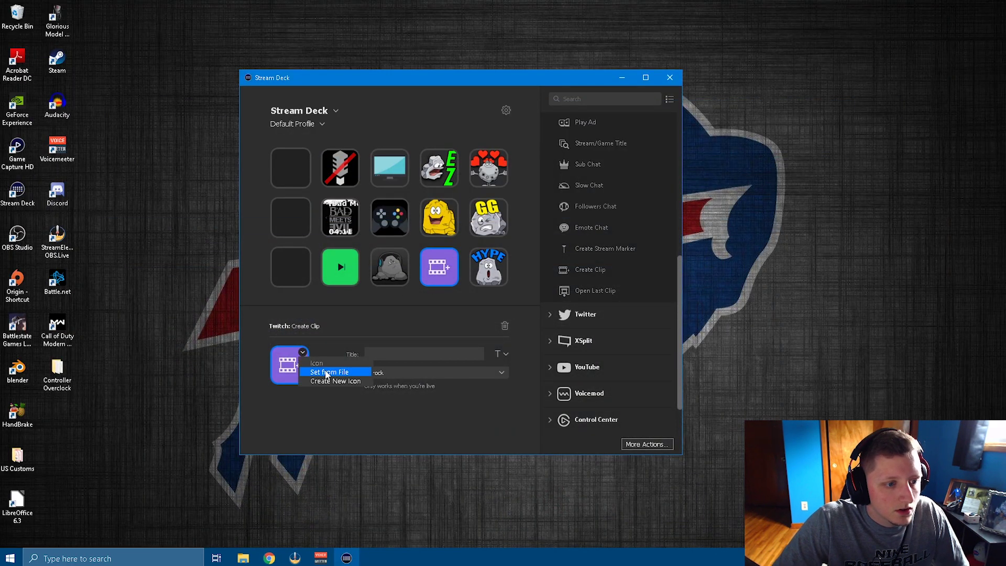
Set the Create Clip key's icon from the image file 7aaVKmBx_400x400.jpg
click(328, 372)
click(656, 352)
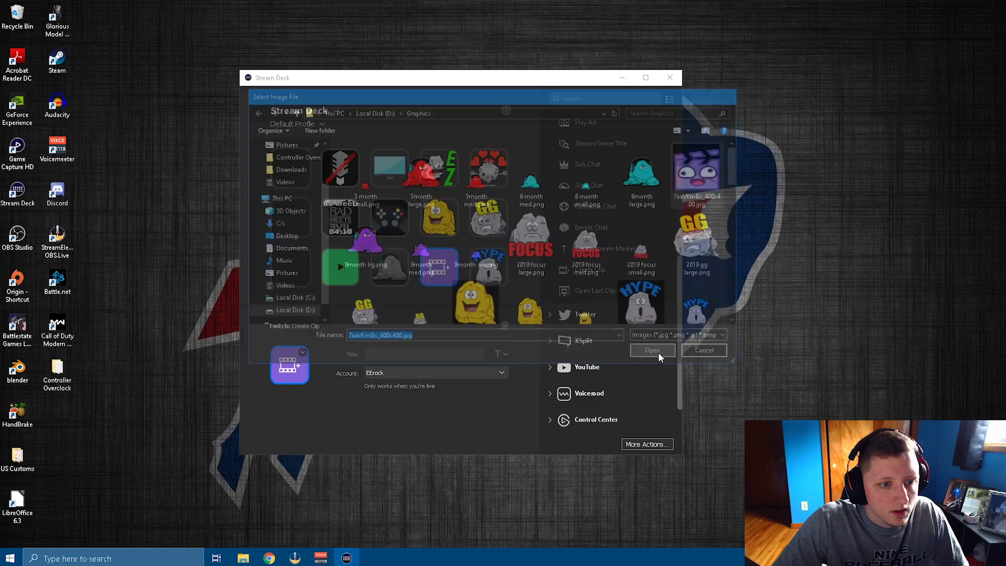
click(415, 308)
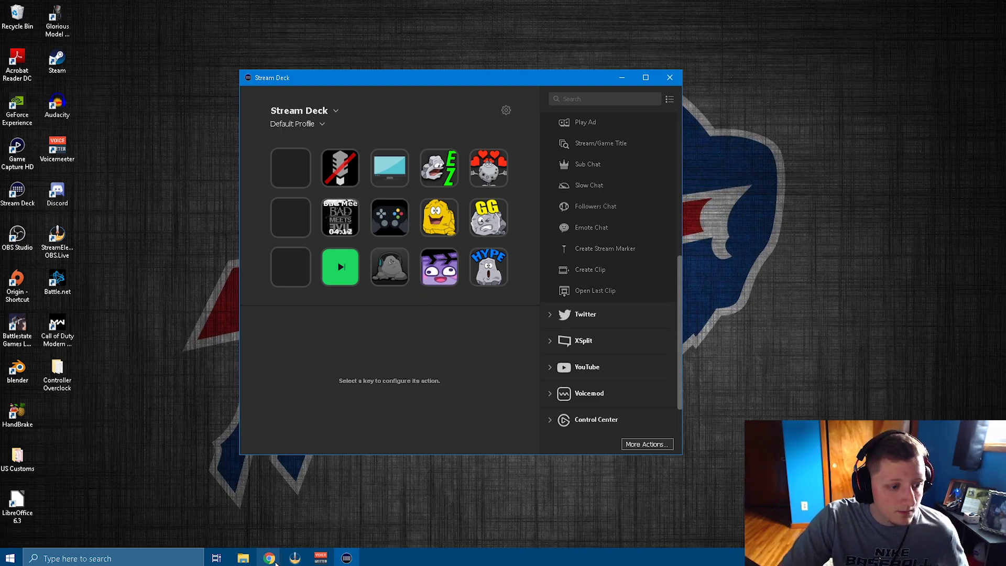
Bring the Chrome window forward and switch to its Twitch tab
click(269, 559)
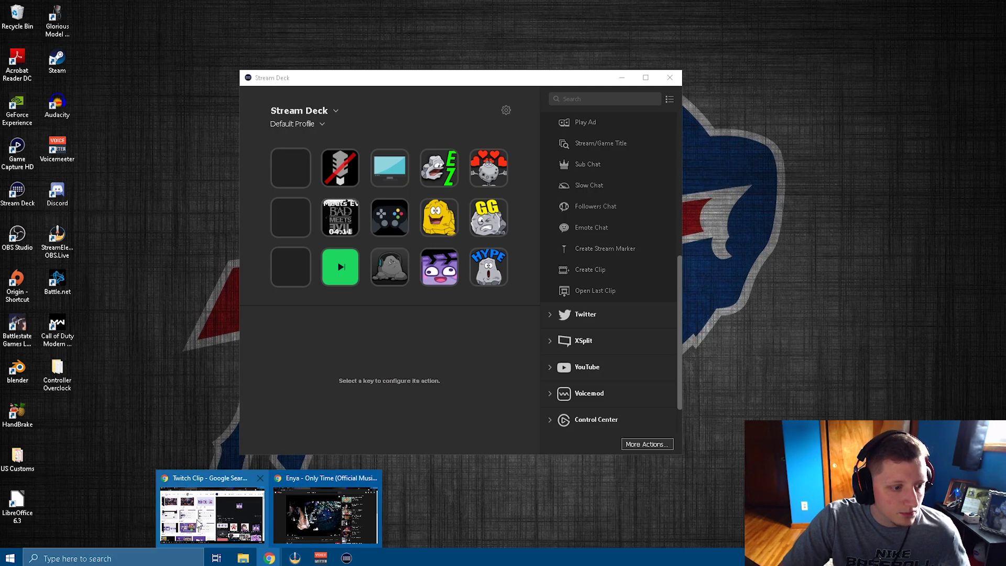
click(212, 523)
click(174, 16)
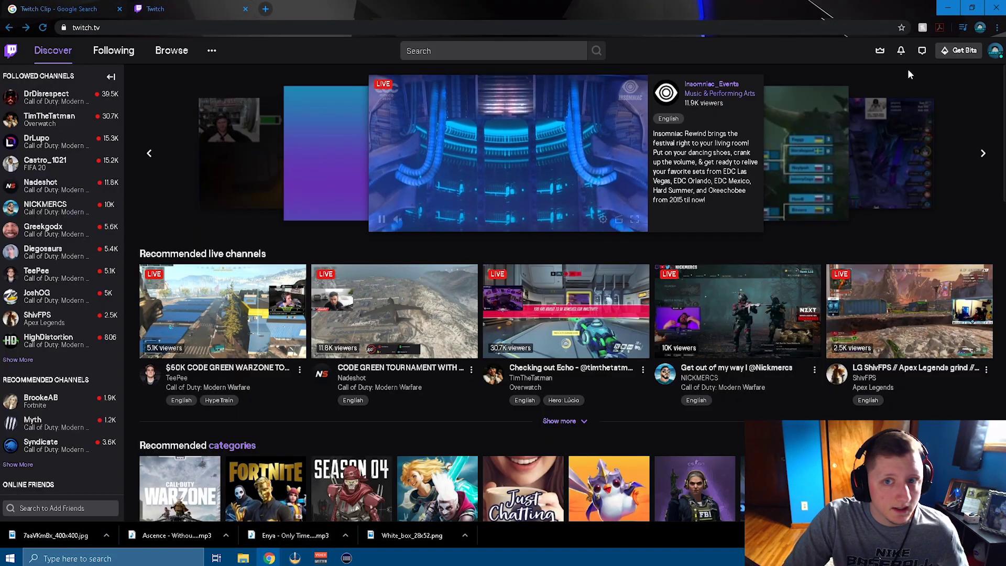
Open the newest Apex Legends clip from Video Producer's Clips of My Channel list
click(994, 50)
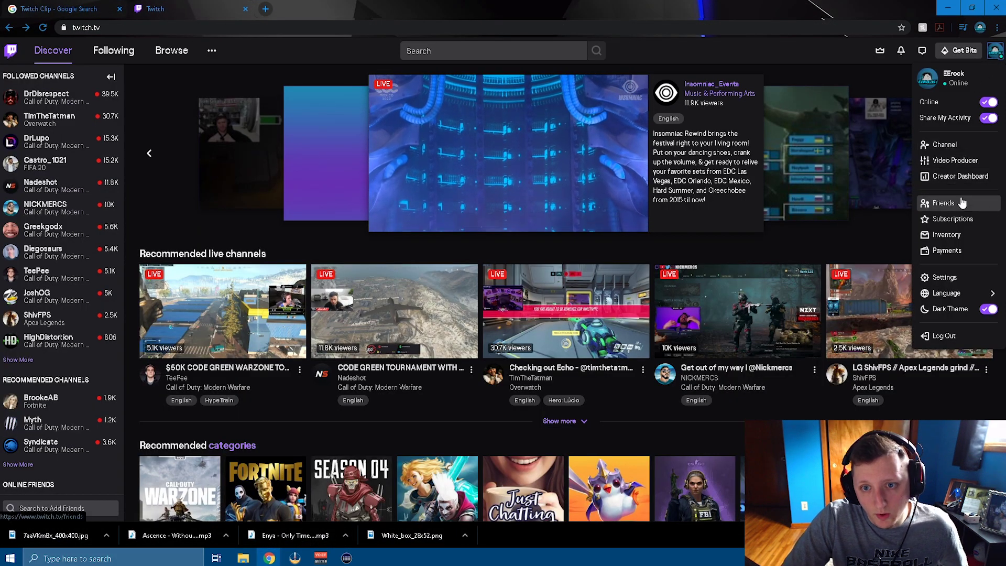
click(961, 167)
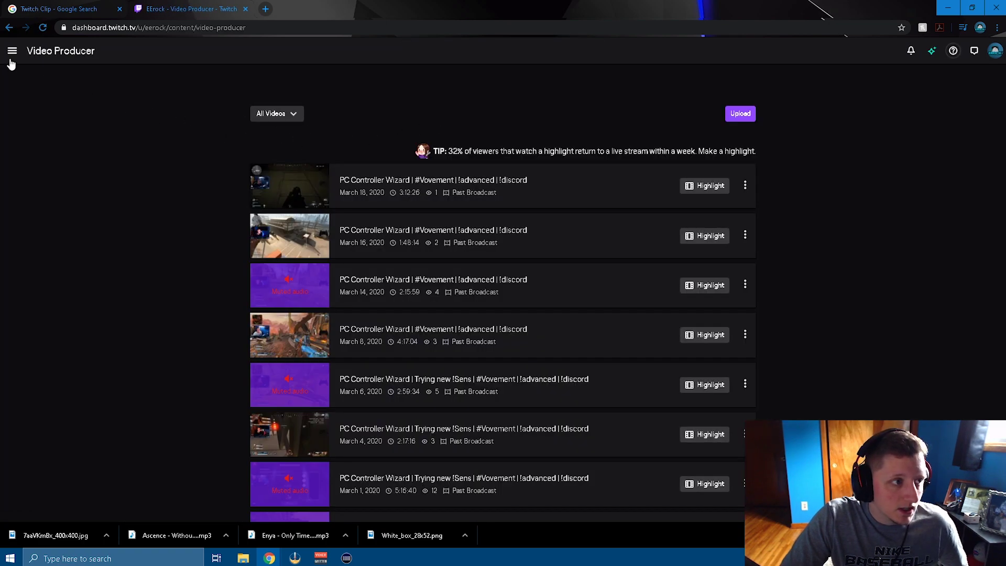
click(32, 209)
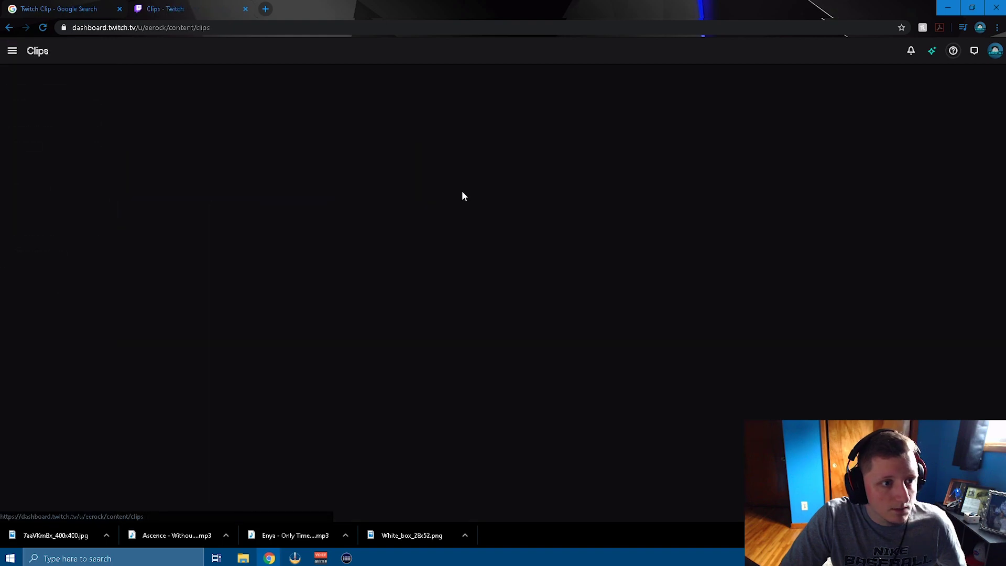
click(839, 110)
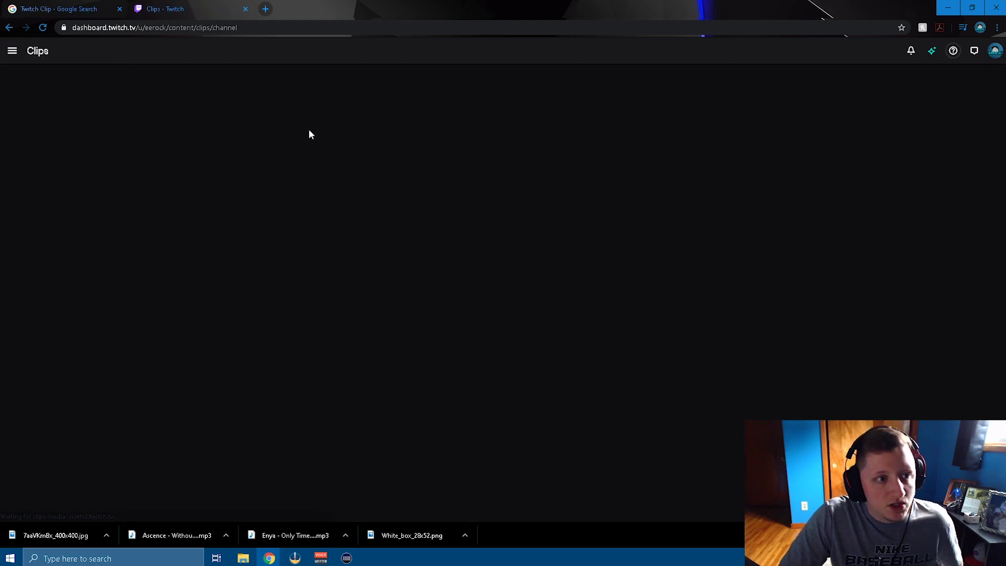
click(410, 119)
click(169, 128)
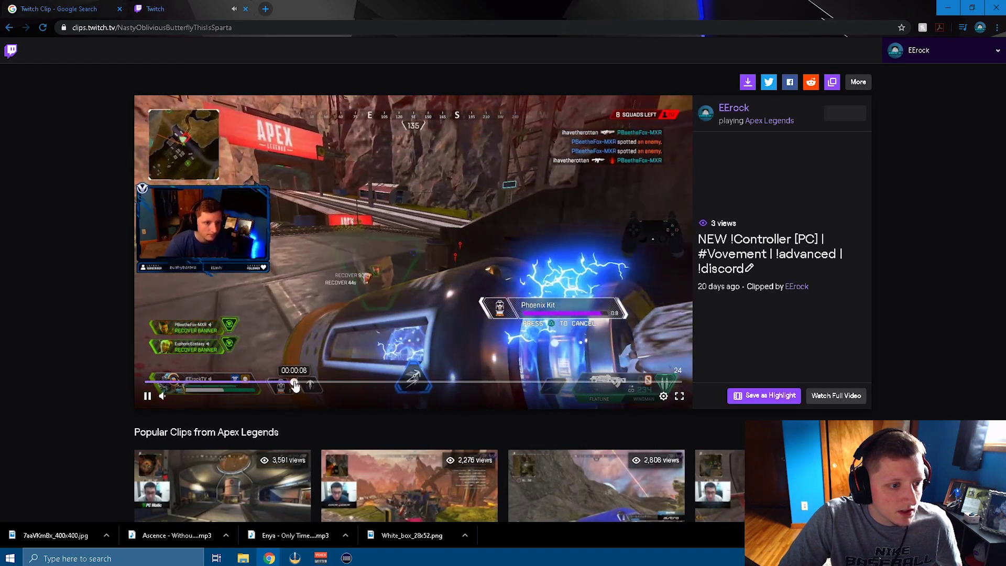
Jump to about 12 seconds into the clip, then pause it
click(361, 384)
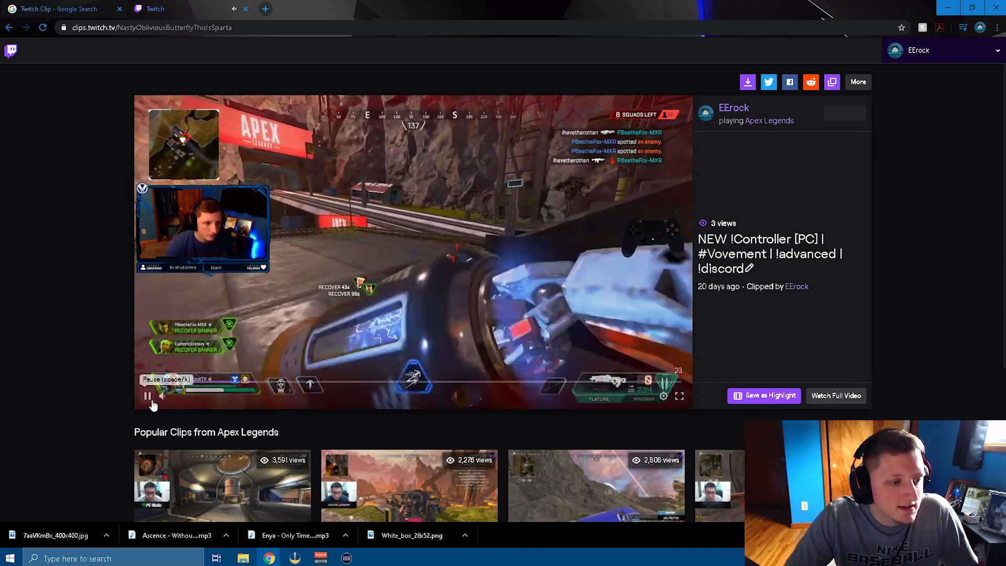
click(150, 398)
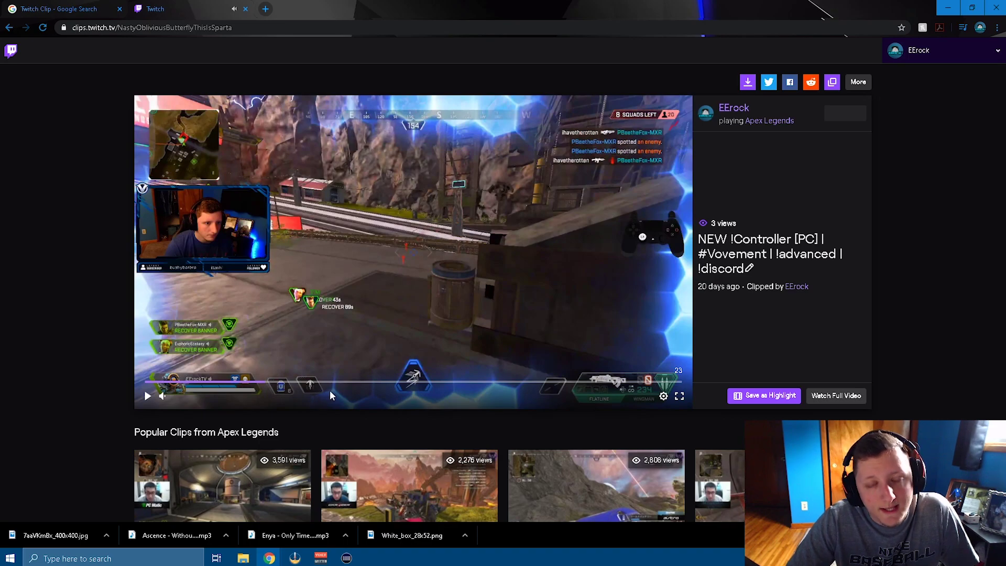